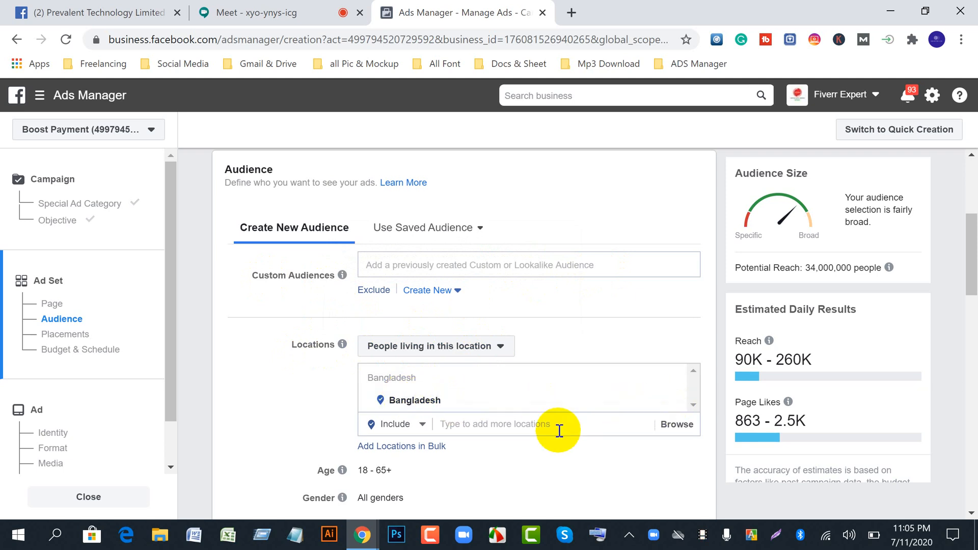
- Add the country United States to the ad set's audience locations and remove it again, keeping only Bangladesh
left_click(513, 425)
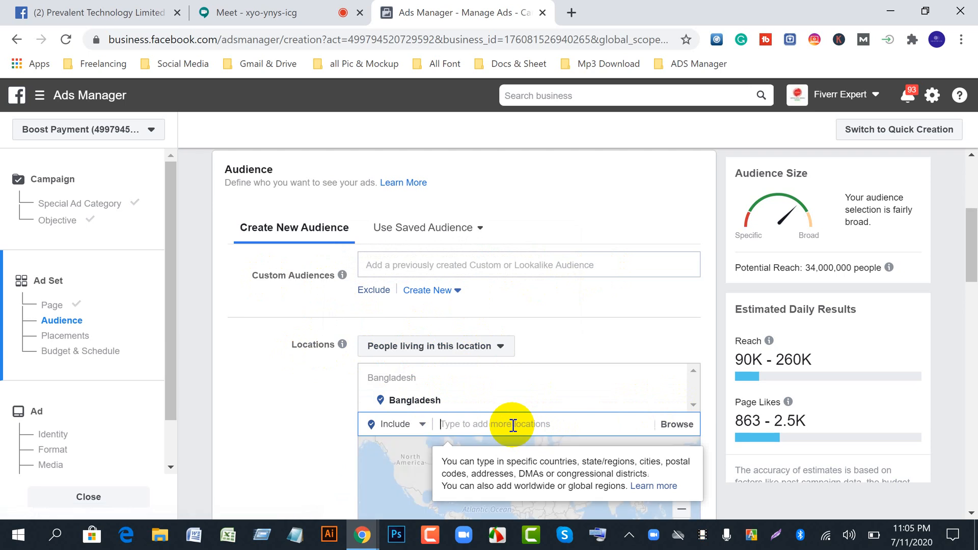
type("uni")
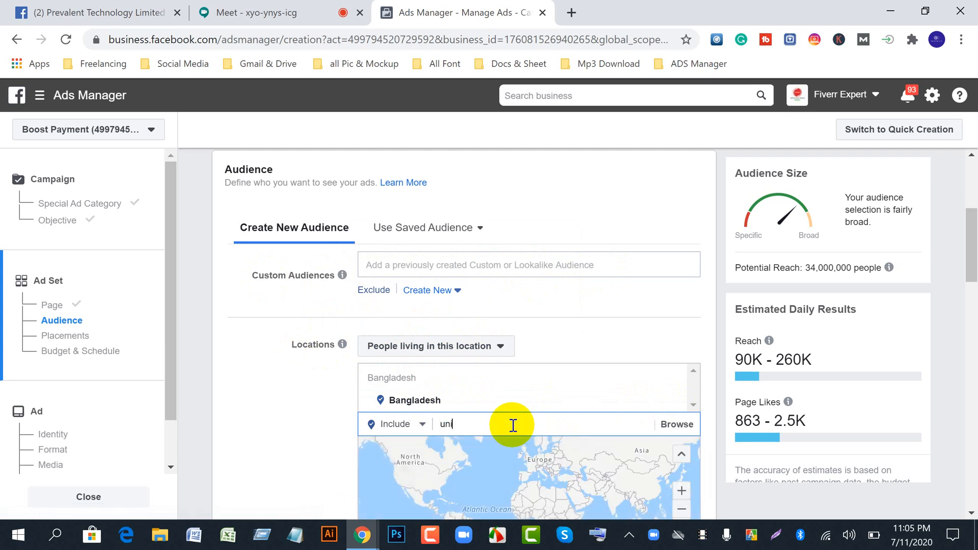
type("ted")
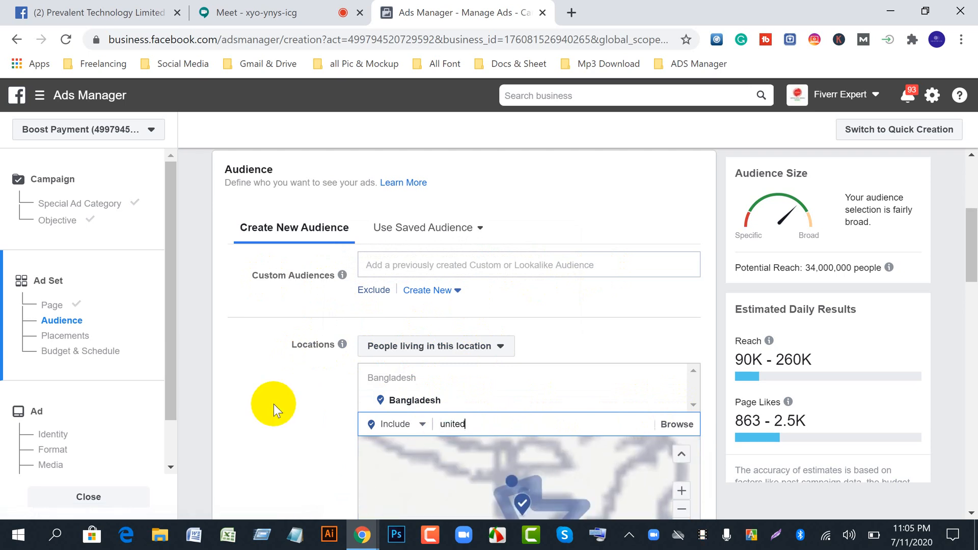
scroll(274, 404, "down", 4)
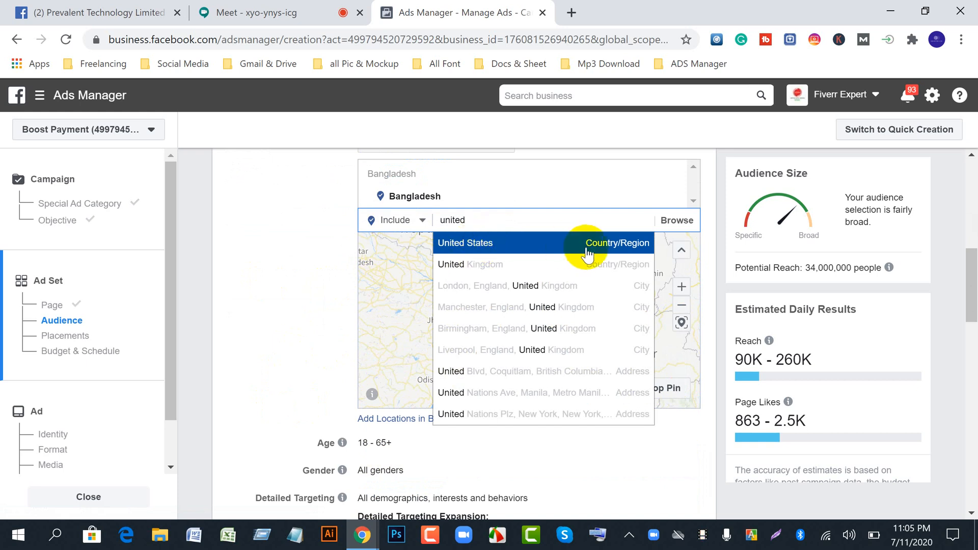
left_click(532, 256)
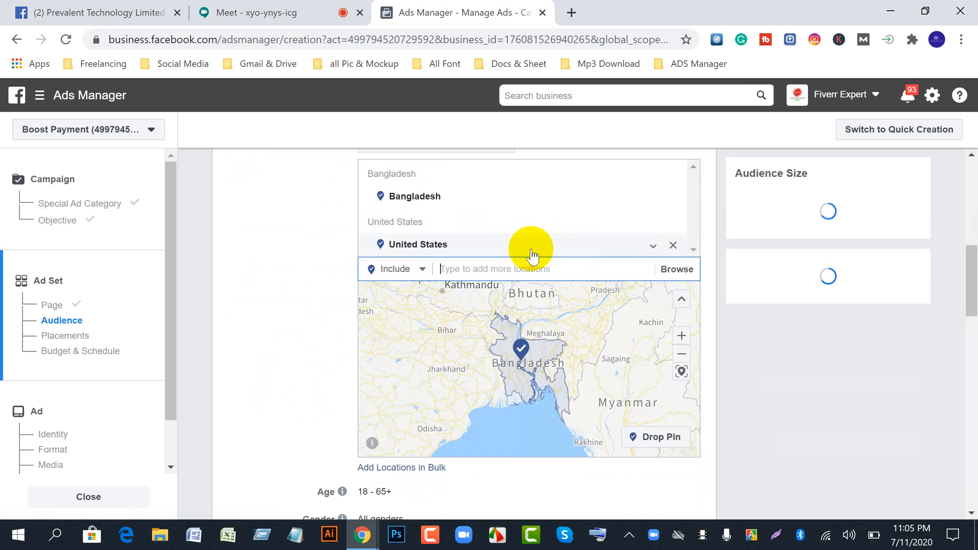
scroll(214, 271, "up", 2)
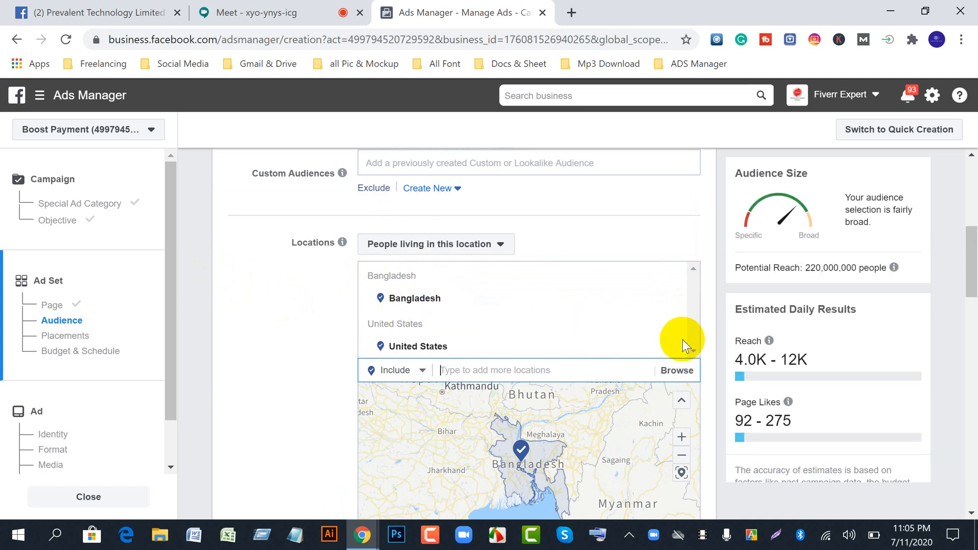
left_click(474, 346)
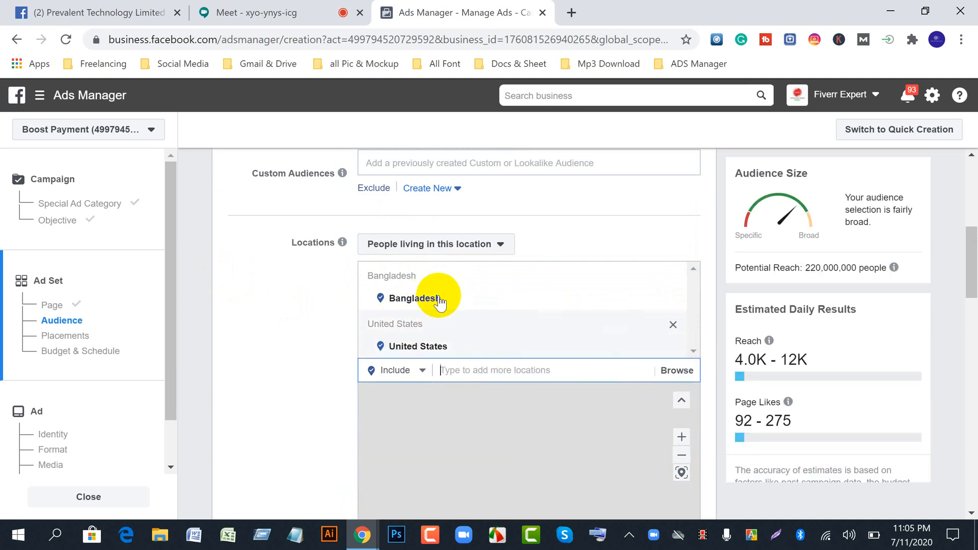
left_click(673, 348)
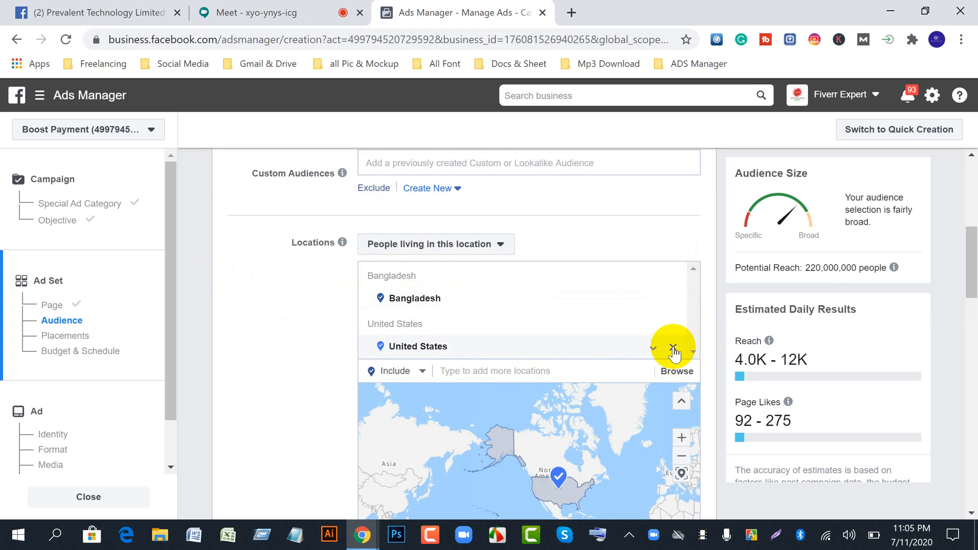
left_click(251, 11)
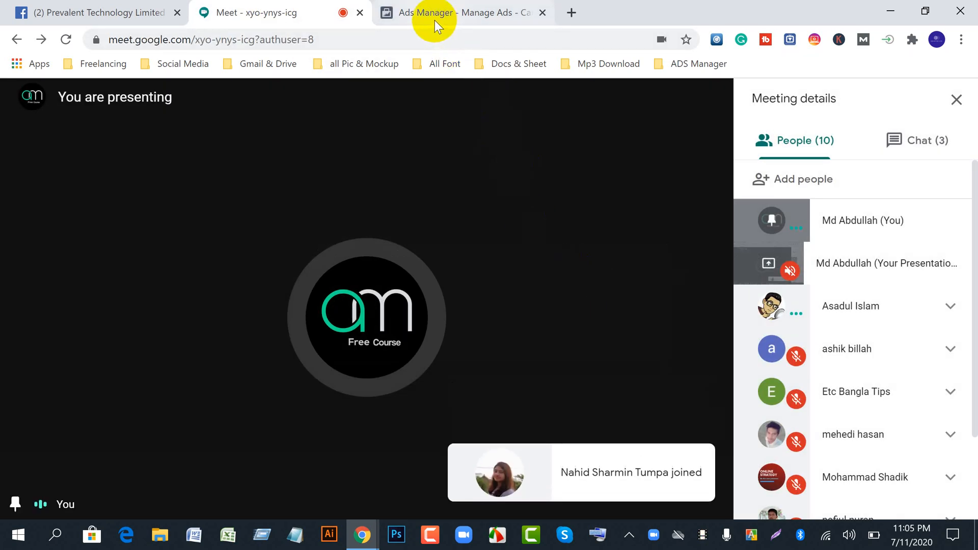
left_click(435, 20)
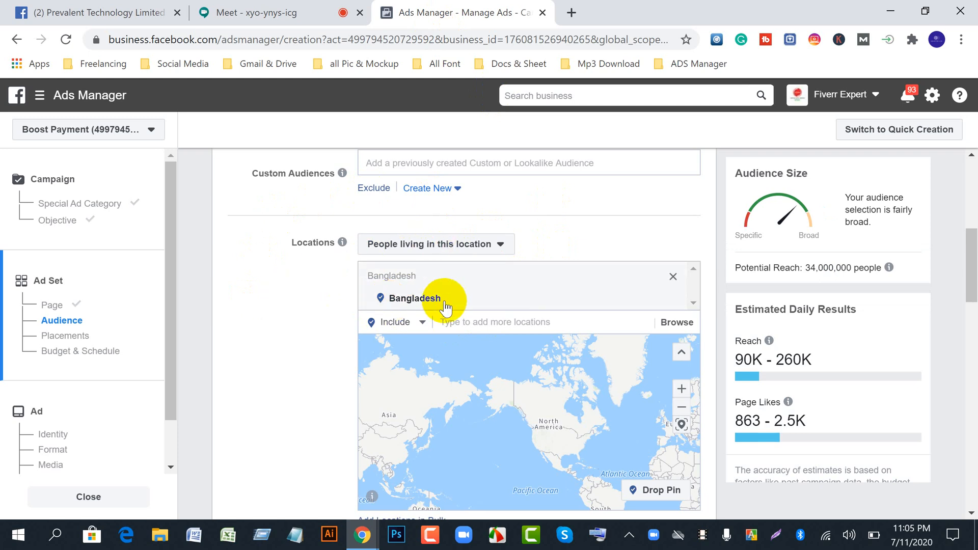
- Review the location targeting options and keep People living in this location
left_click(500, 243)
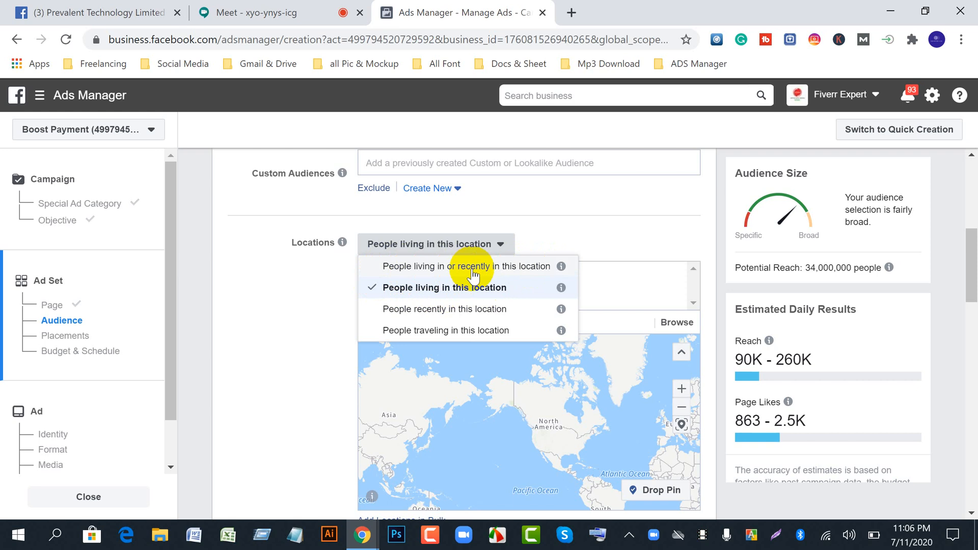
left_click(388, 285)
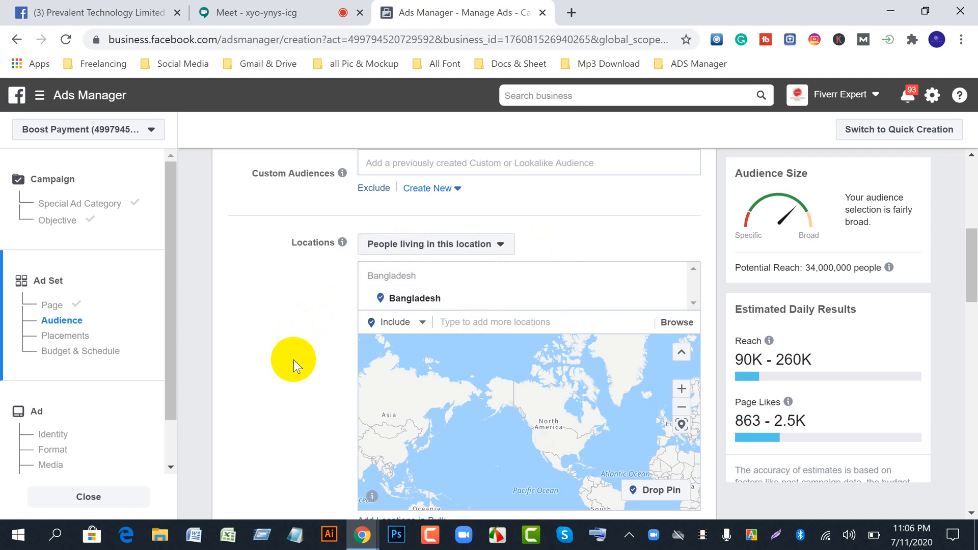
- Switch to the Prevalent Technology Limited Facebook page, close the open post window and examine the Eid discount offer post
scroll(243, 372, "down", 4)
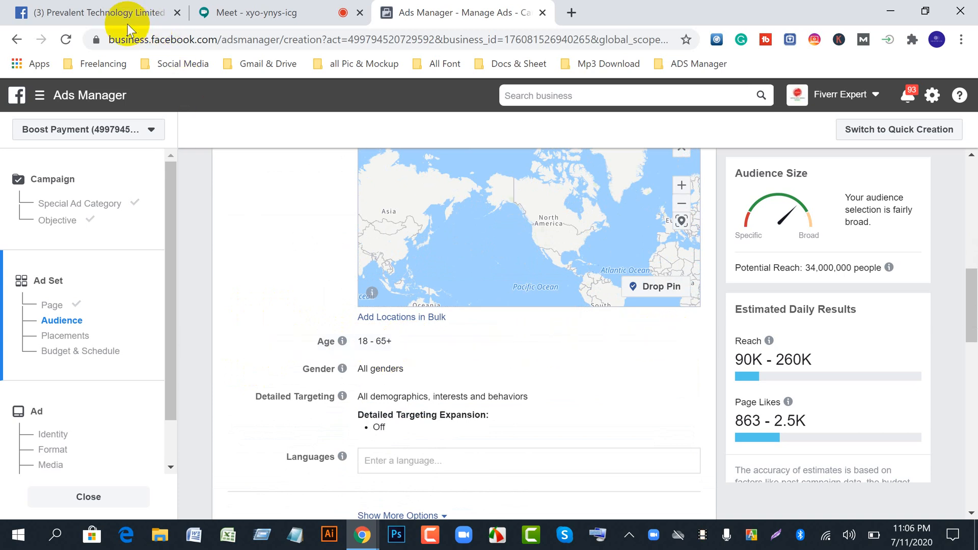
left_click(114, 14)
scroll(265, 311, "down", 5)
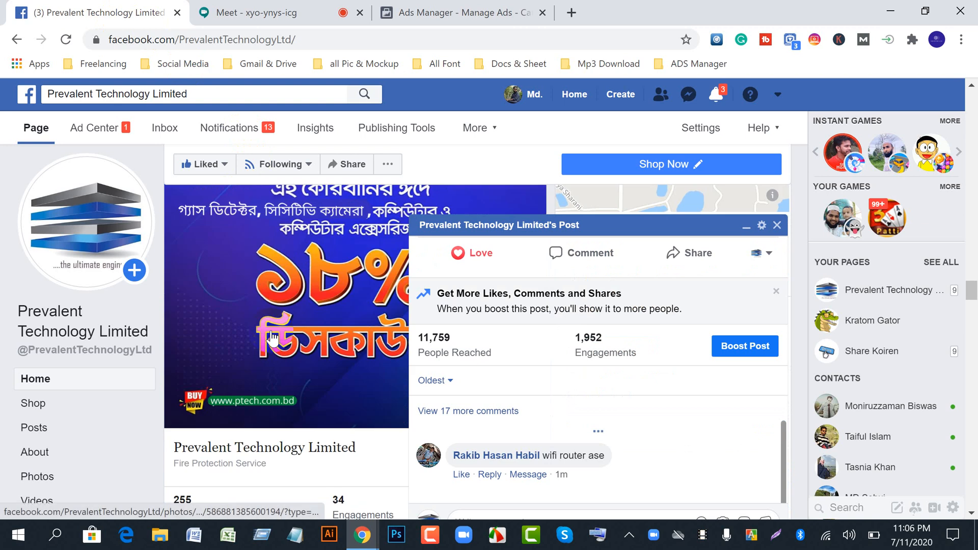
left_click(779, 227)
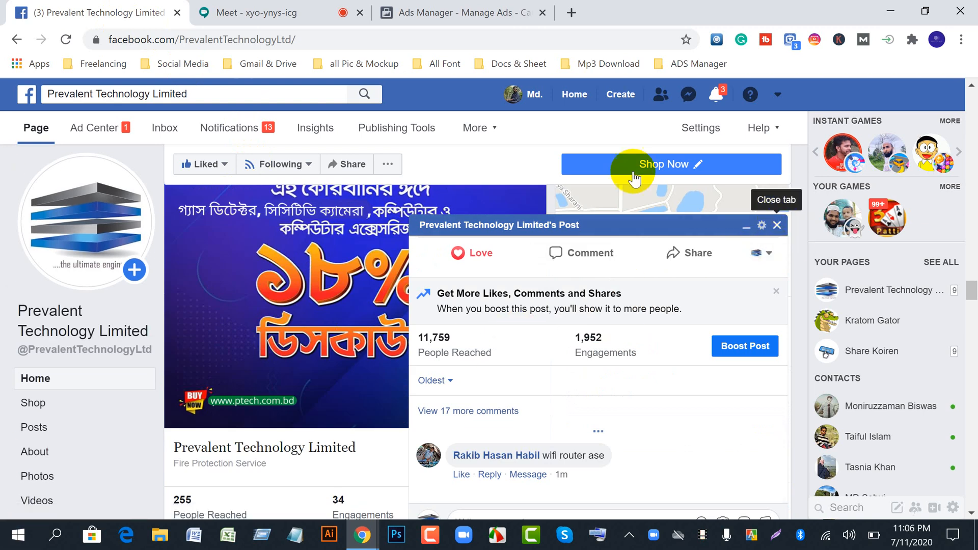
scroll(438, 376, "up", 6)
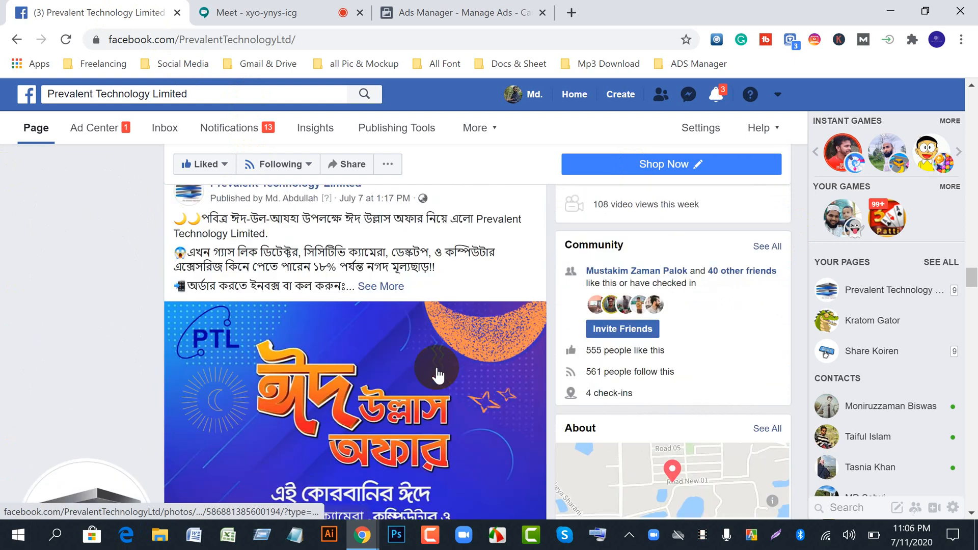
scroll(437, 376, "up", 3)
scroll(437, 374, "down", 7)
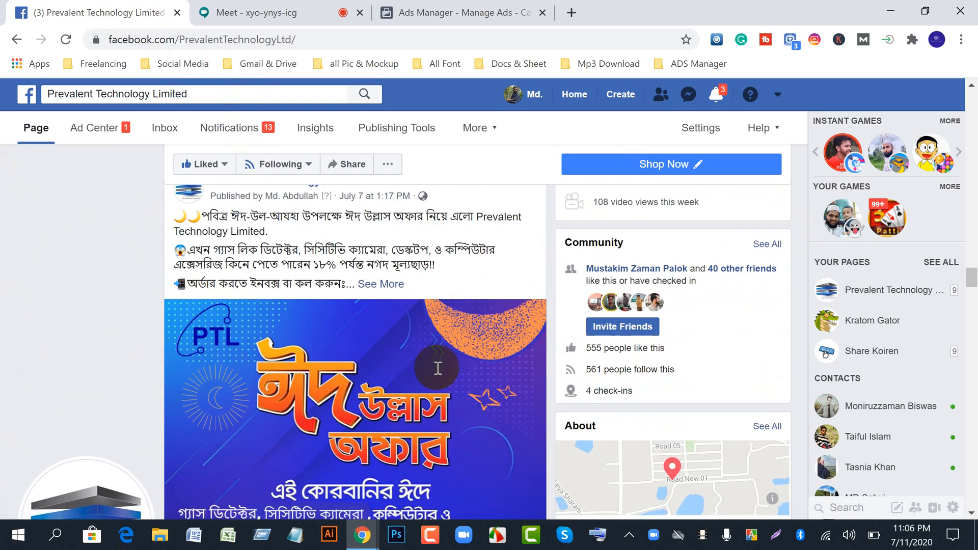
scroll(437, 369, "down", 6)
scroll(383, 397, "up", 6)
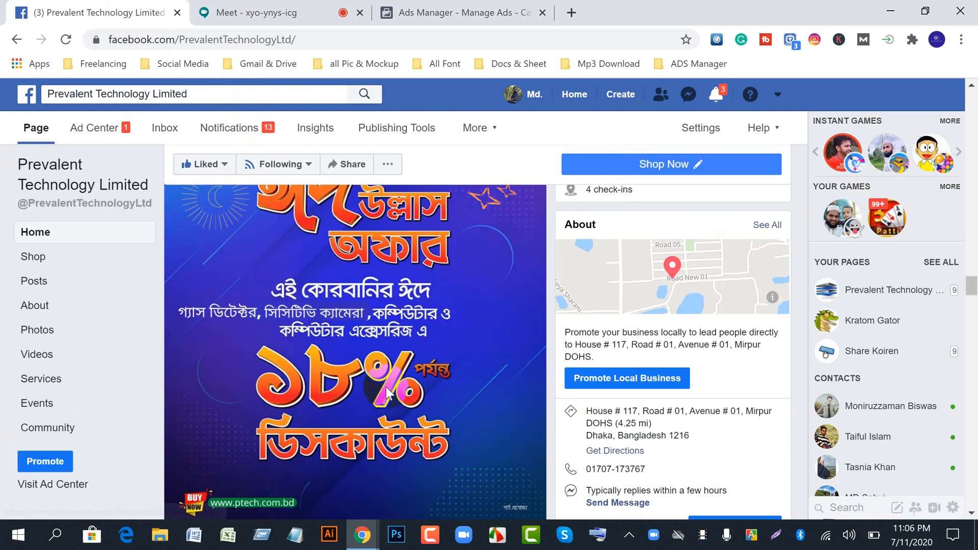
- Return to Ads Manager and set the audience's maximum age to 45
left_click(436, 12)
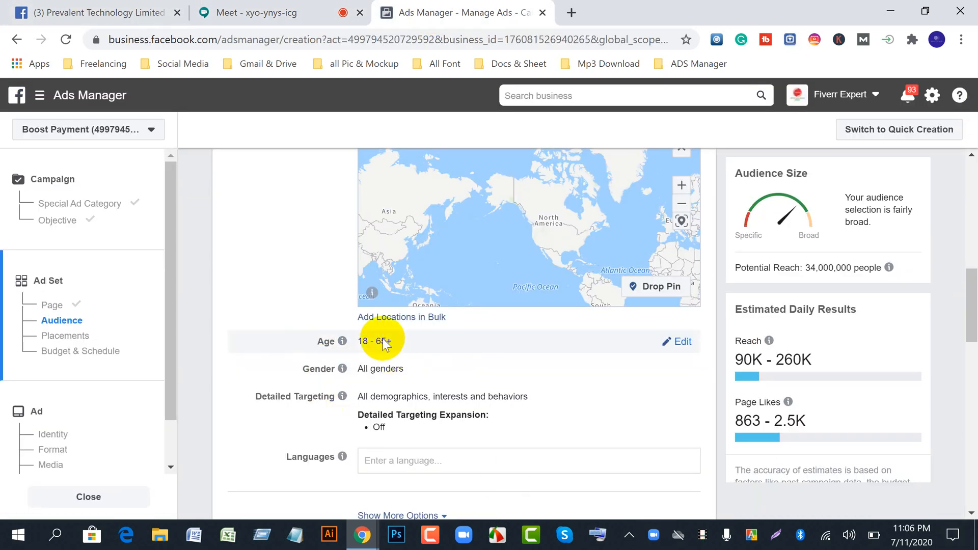
left_click(683, 342)
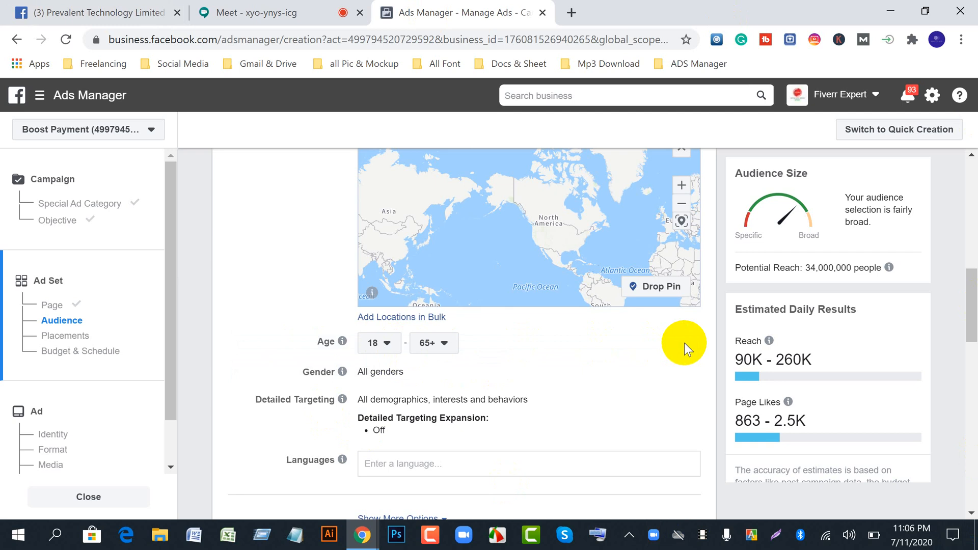
left_click(451, 345)
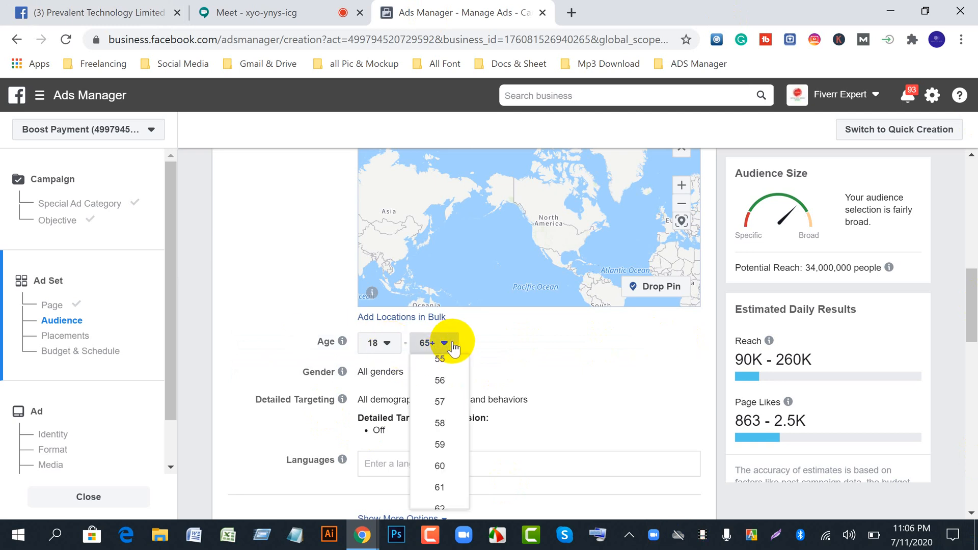
scroll(439, 423, "up", 2)
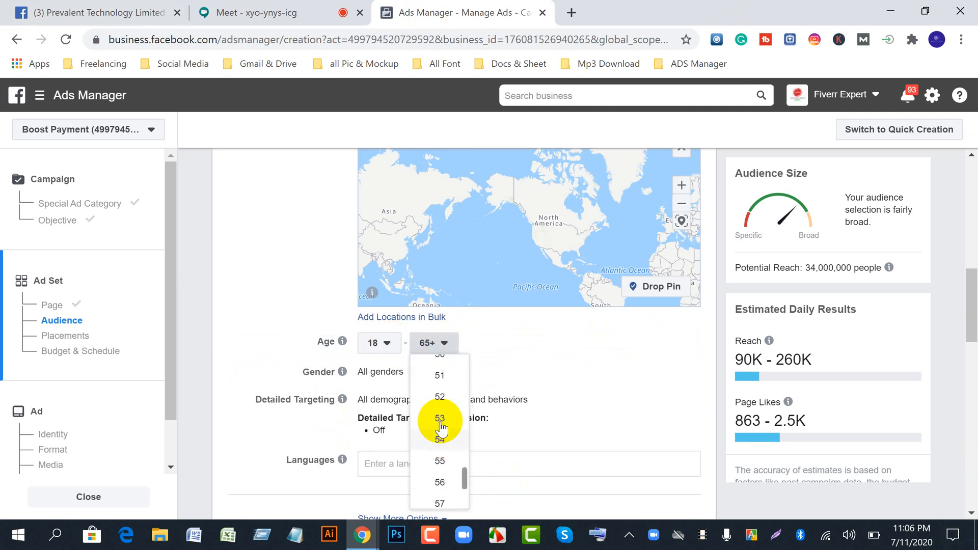
scroll(441, 427, "up", 4)
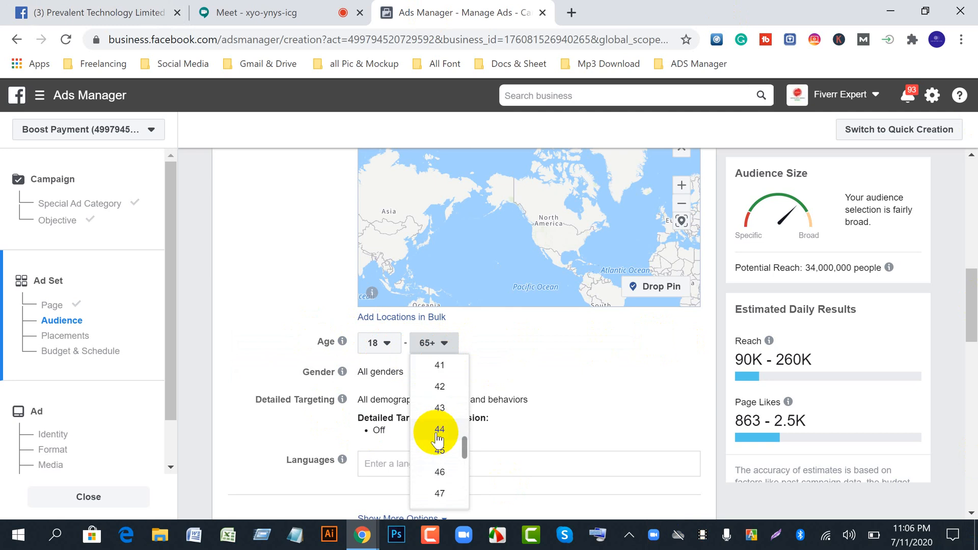
left_click(438, 451)
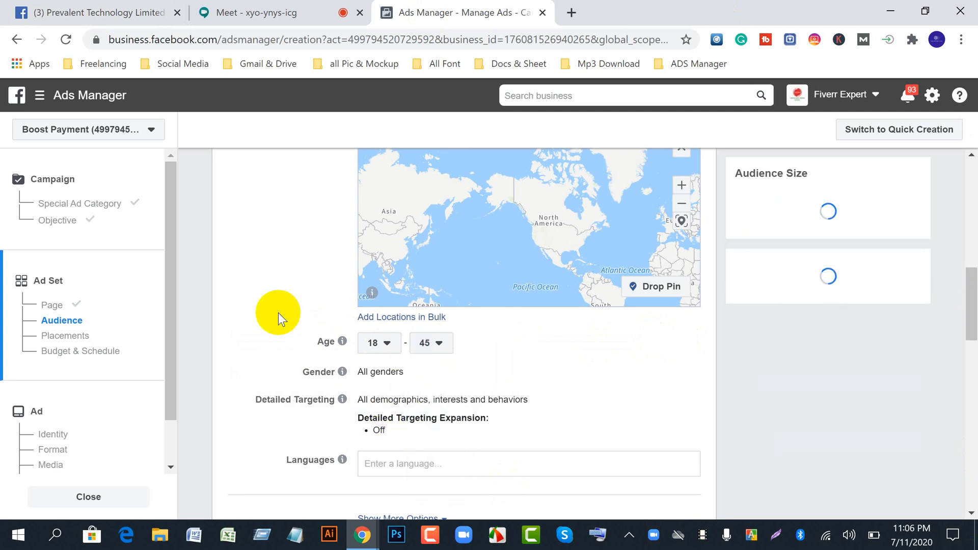
- Open the audience's gender setting for editing
scroll(306, 306, "down", 2)
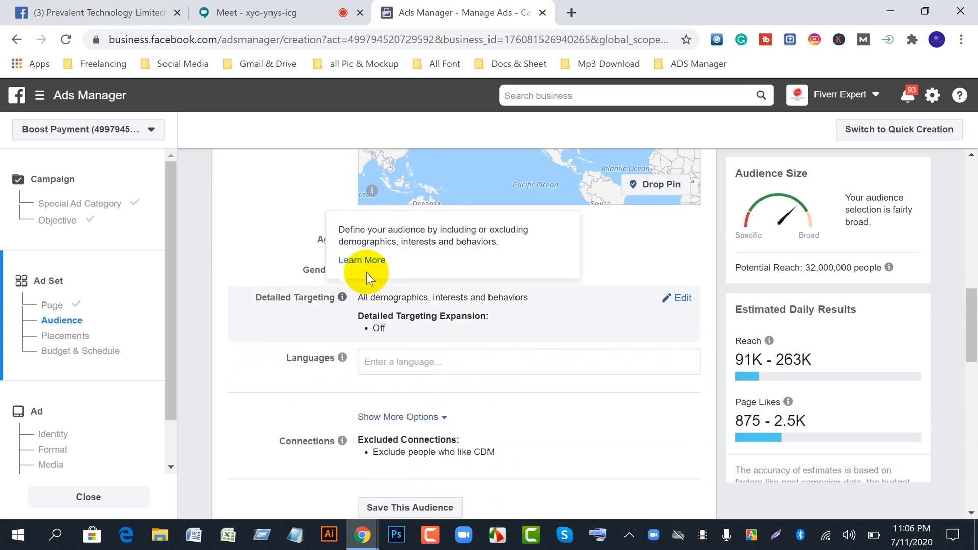
mouse_move(684, 272)
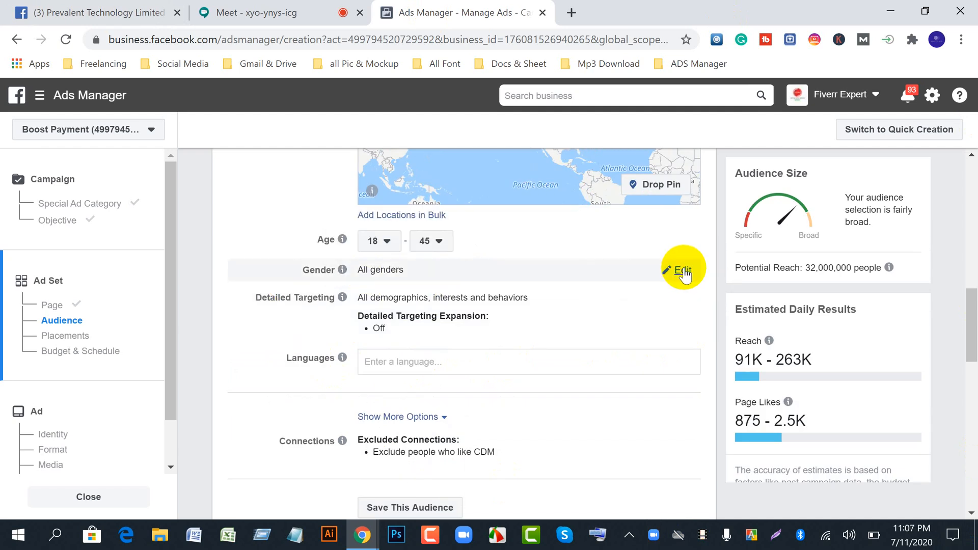
left_click(682, 270)
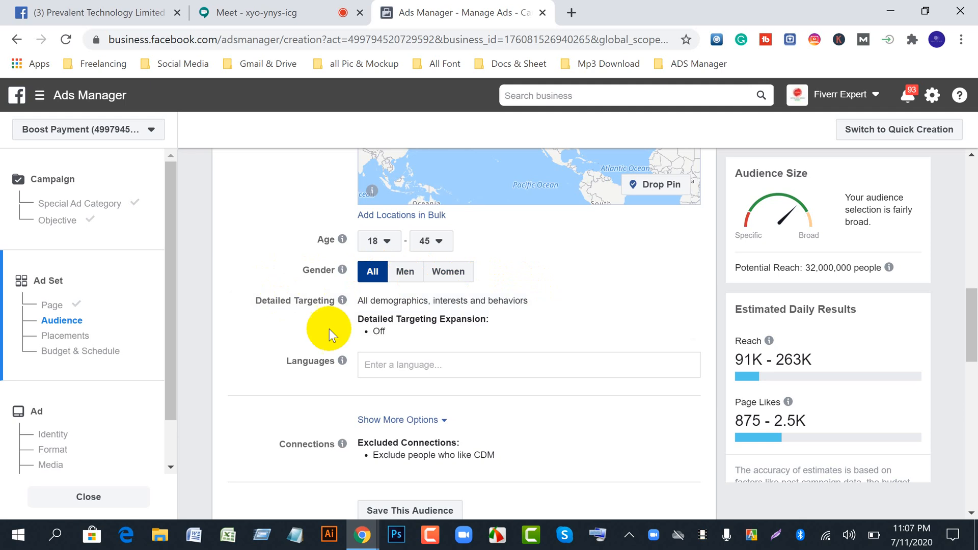
left_click(261, 15)
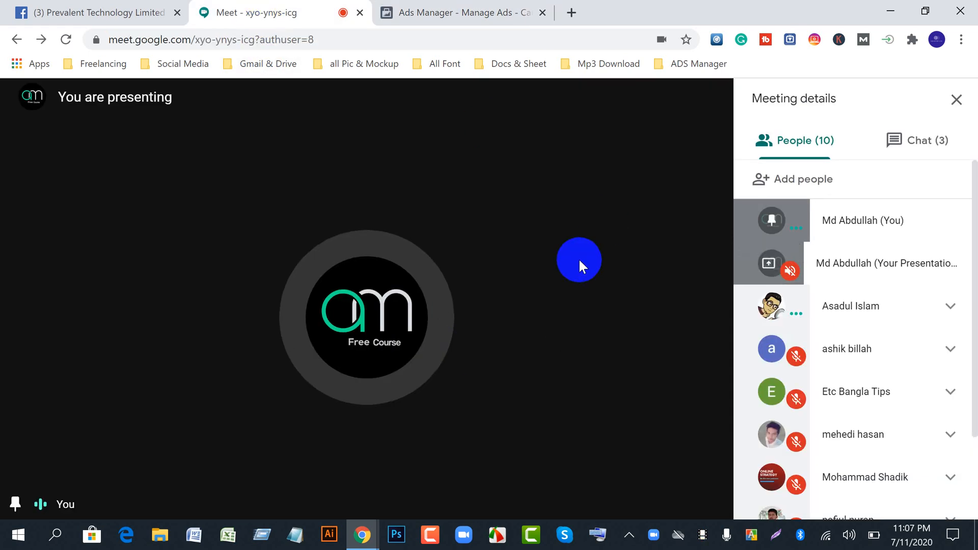
left_click(509, 11)
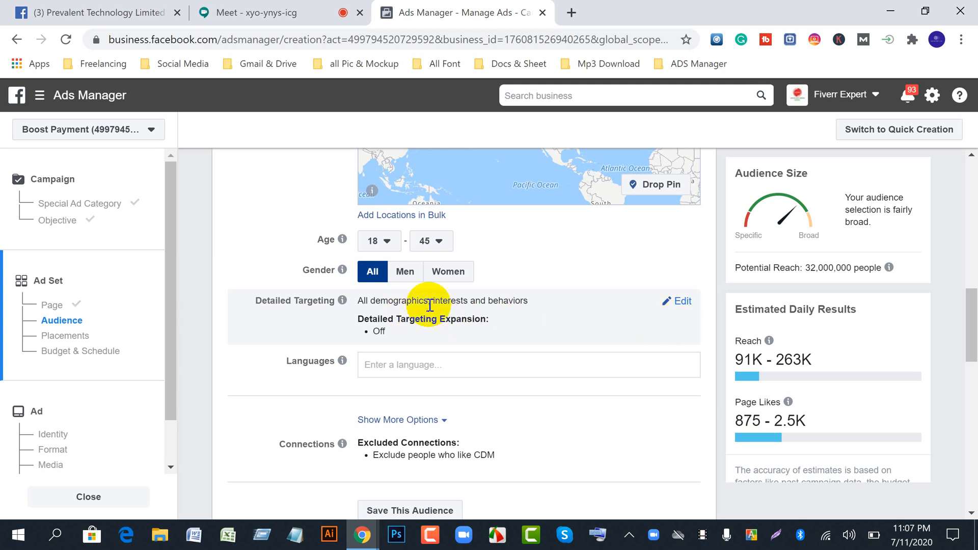
- Open the detailed targeting for editing and add the interest Electronics to the people to include
left_click(681, 302)
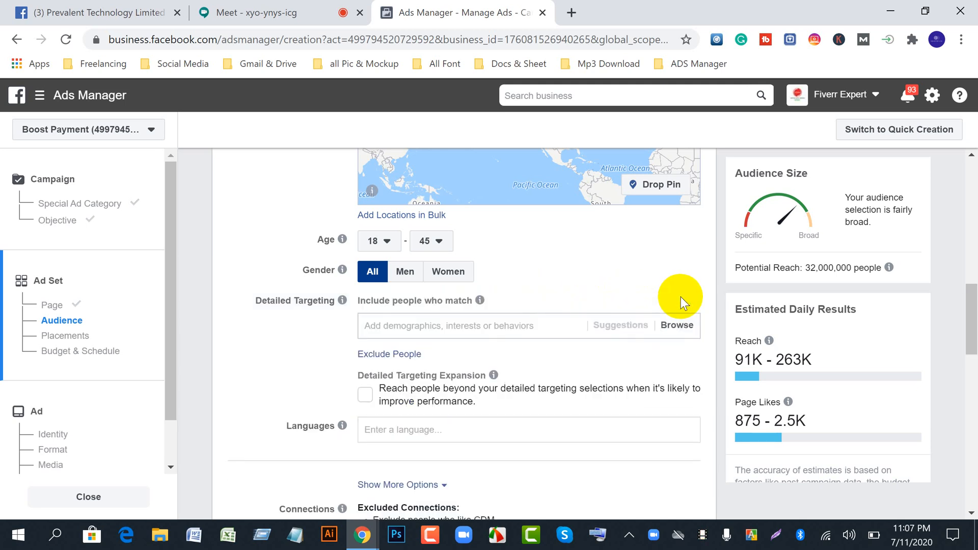
left_click(437, 324)
type("electron")
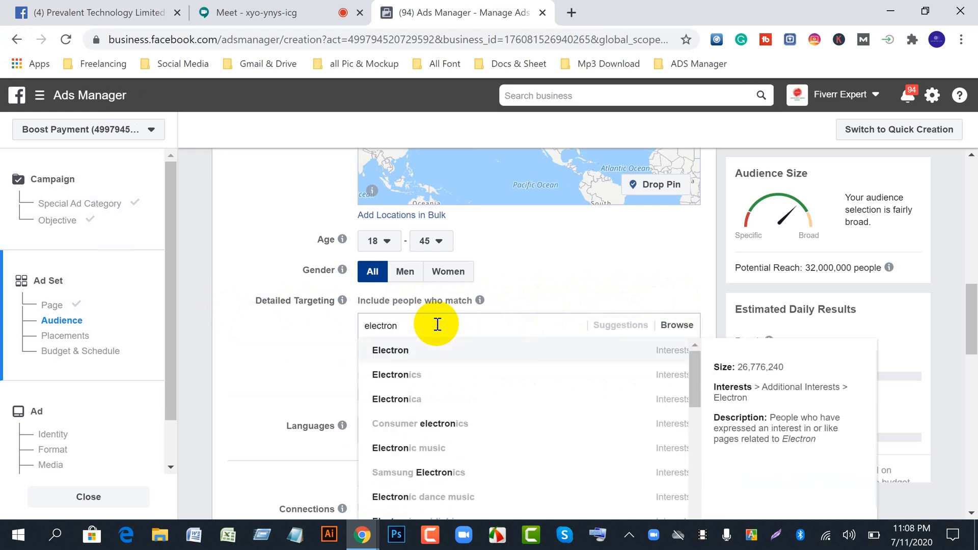
left_click(404, 377)
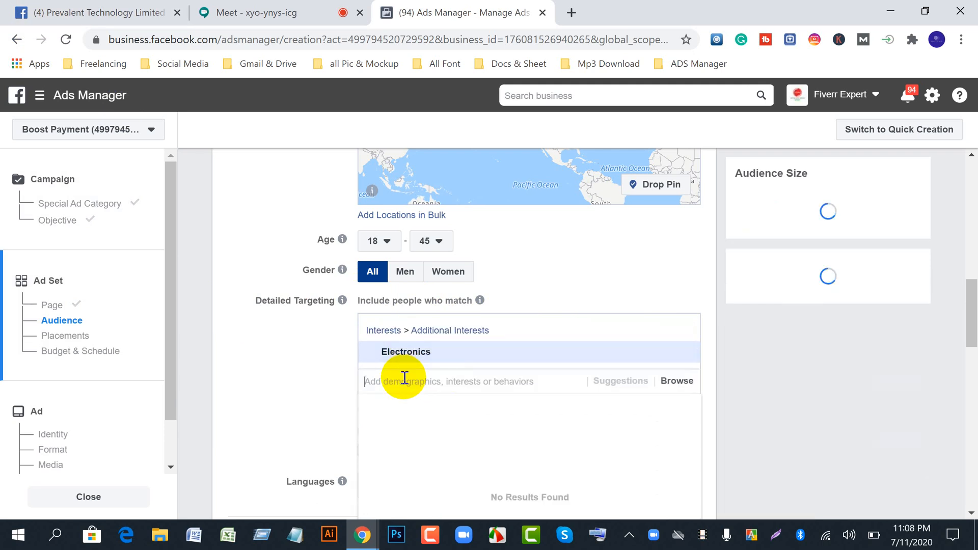